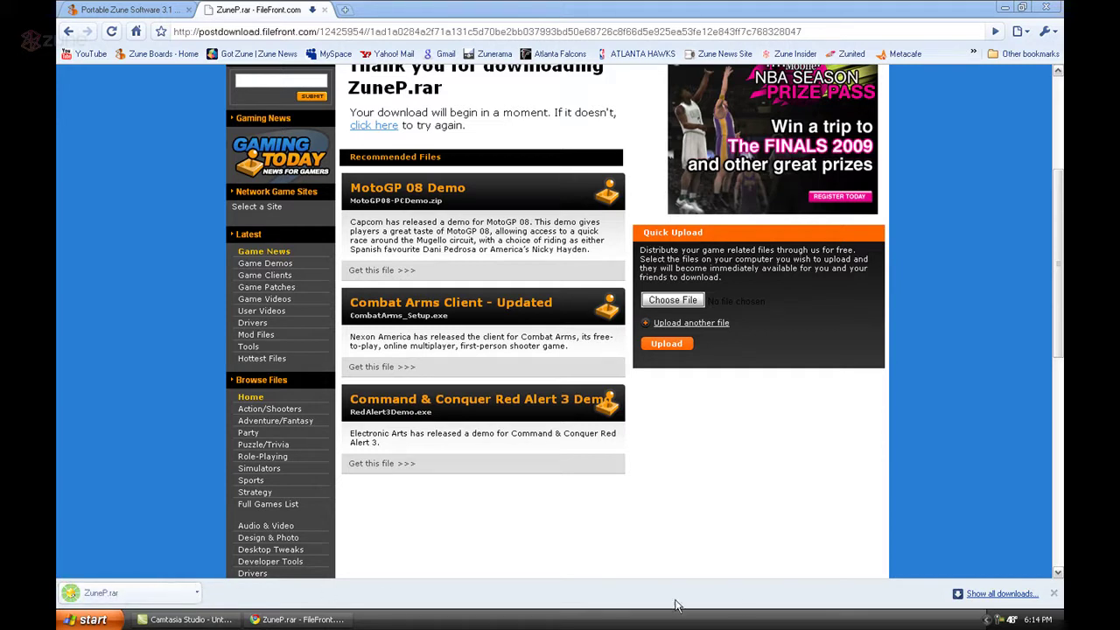
Minimize the browser and open the downloaded ZuneP archive from the desktop
click(962, 594)
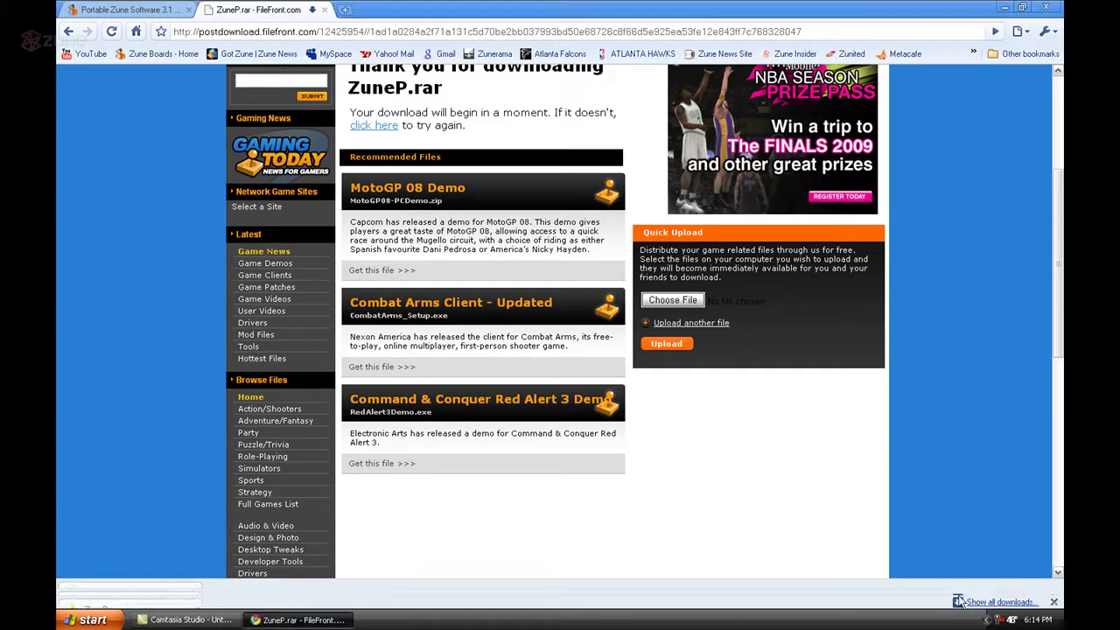
click(300, 619)
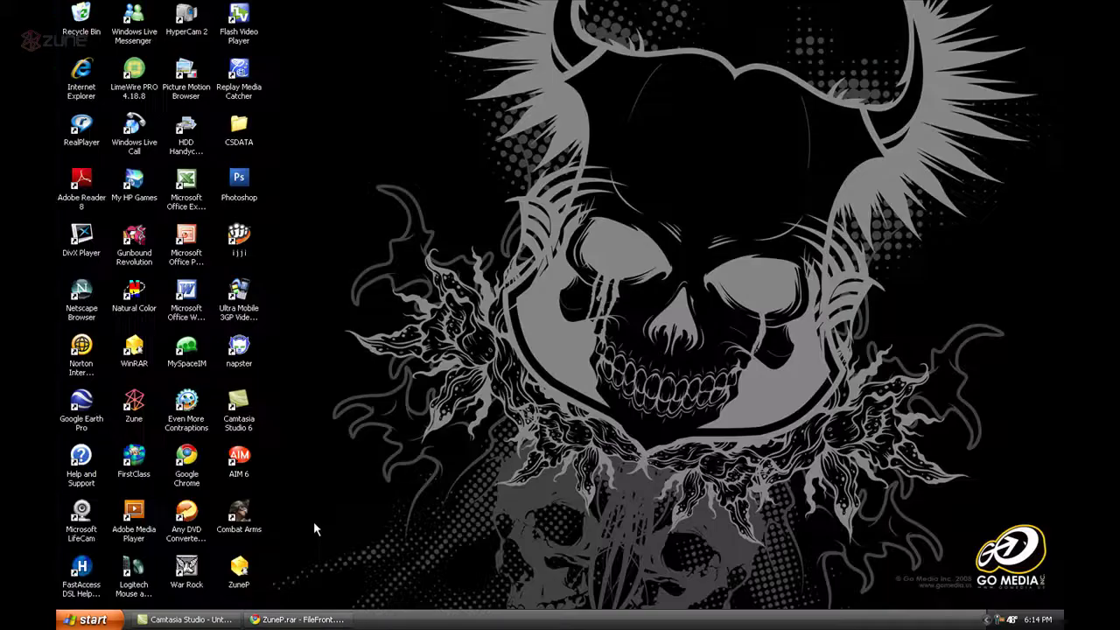
click(243, 576)
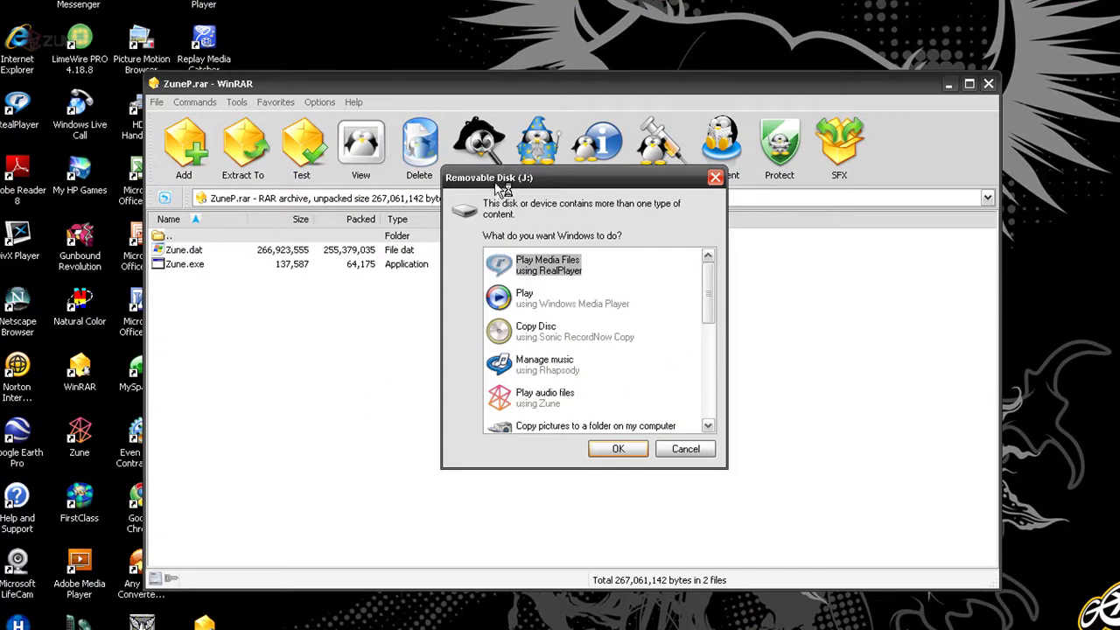
Dismiss the AutoPlay prompt for Removable Disk (J:) and extract the ZuneP archive to J:\
scroll(713, 289, down, 5)
click(691, 450)
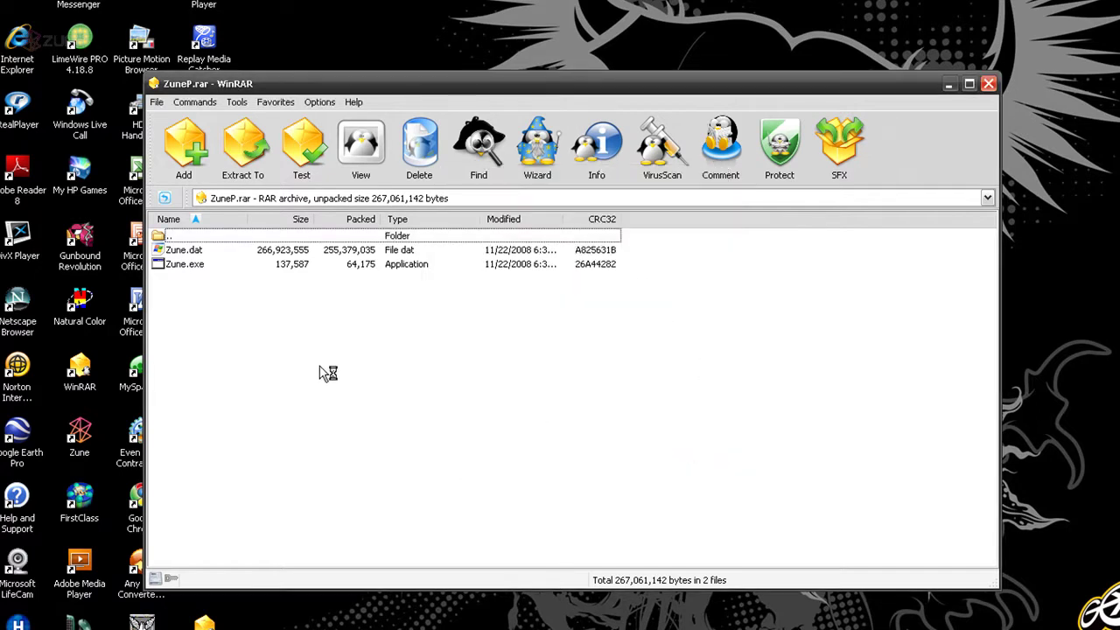
click(242, 147)
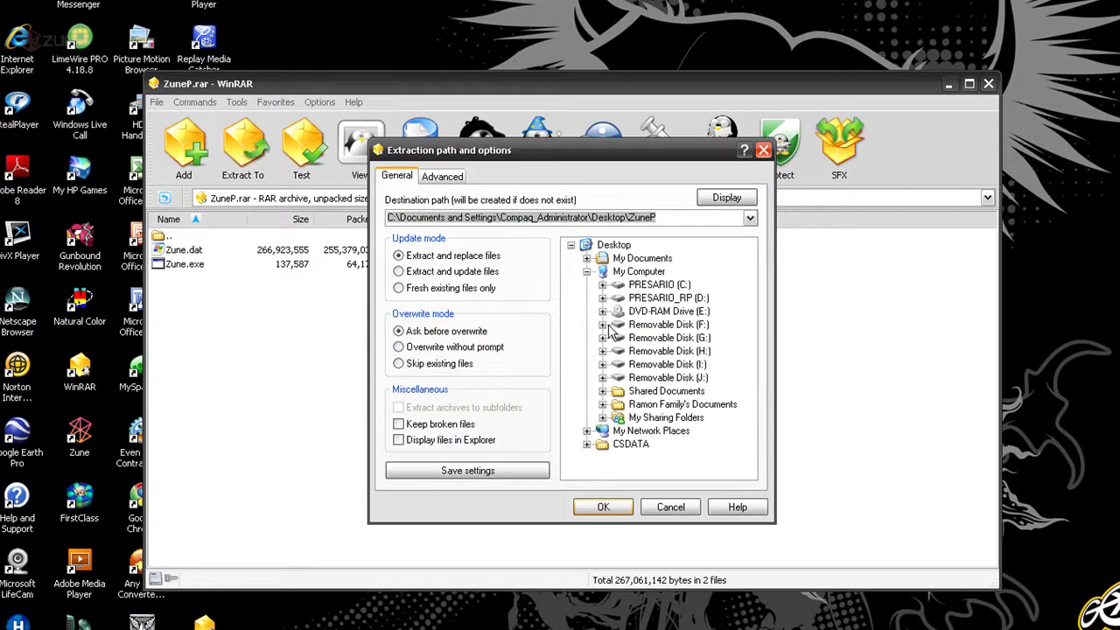
click(602, 377)
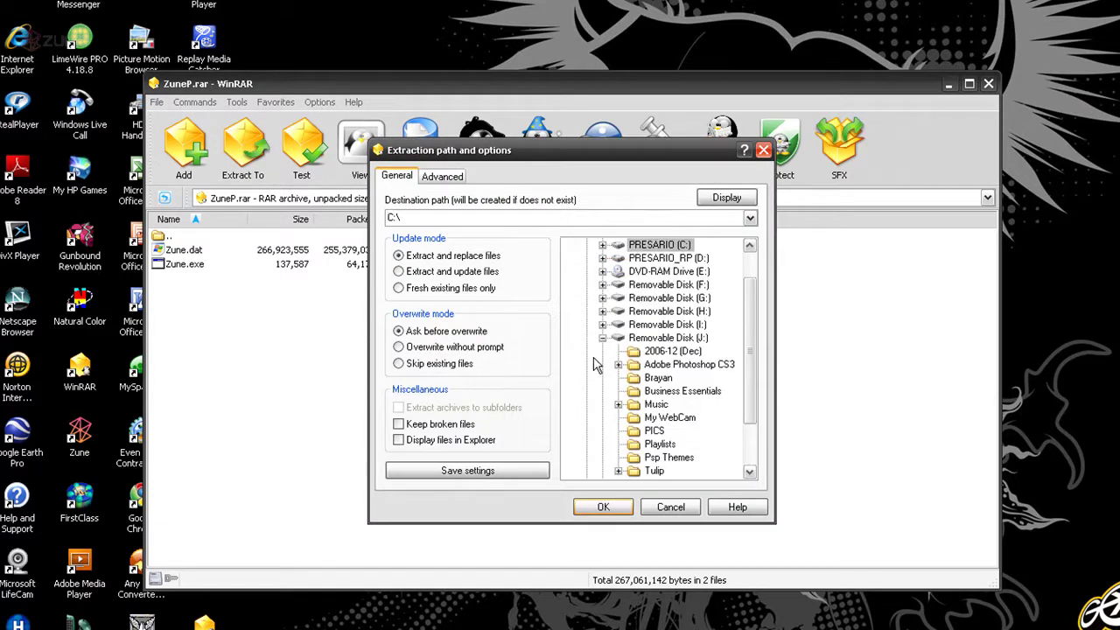
click(602, 337)
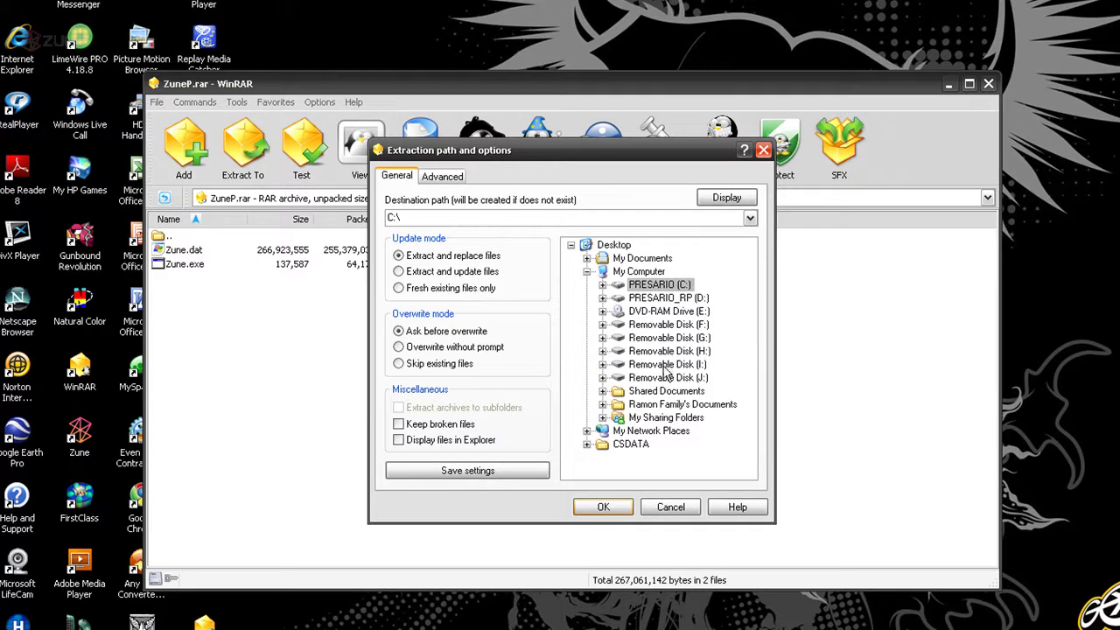
click(658, 379)
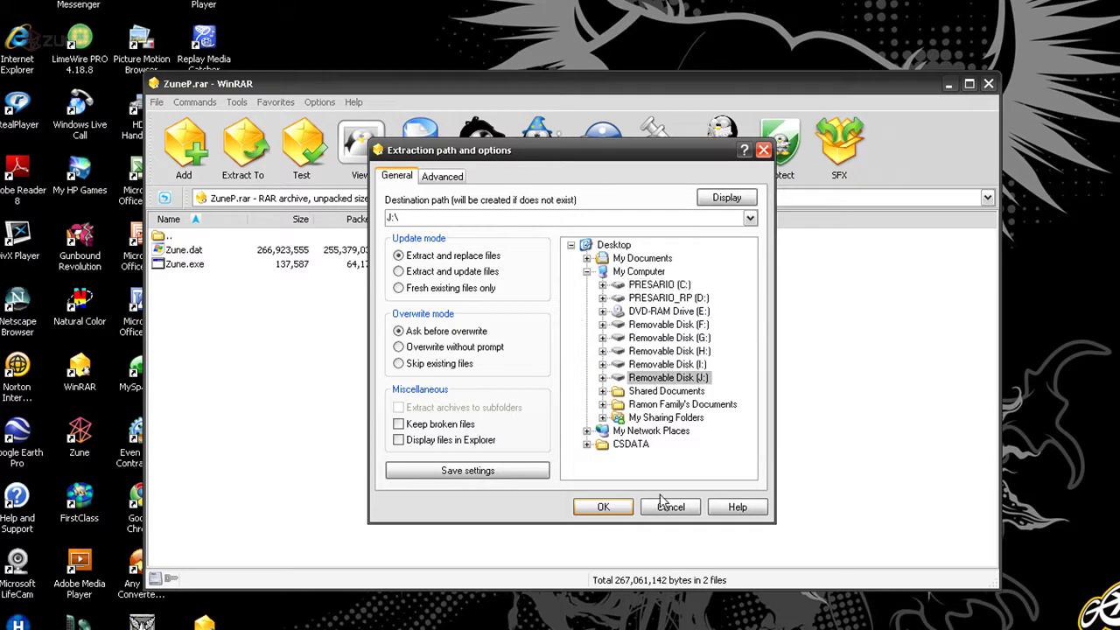
click(604, 508)
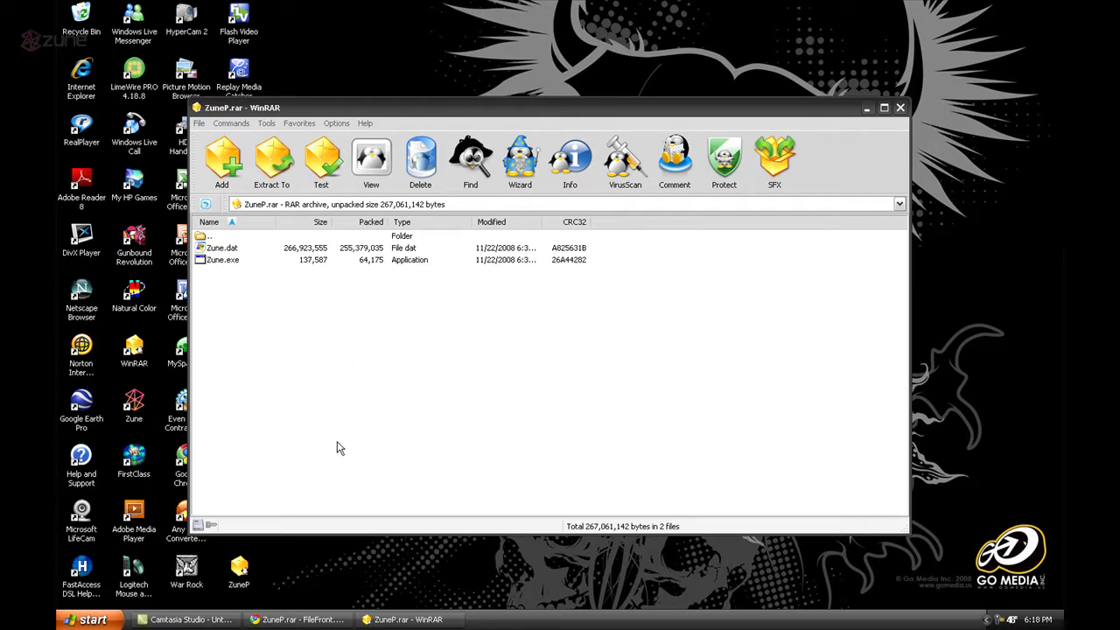
Close the ZuneP.rar archive window
click(366, 620)
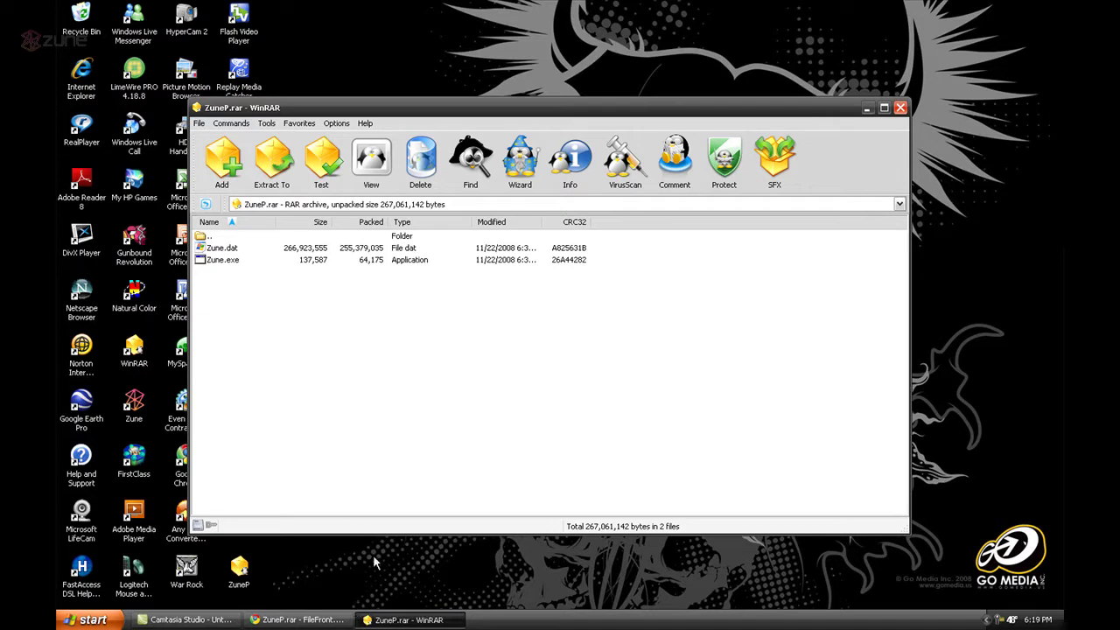
click(394, 621)
click(395, 621)
right_click(395, 622)
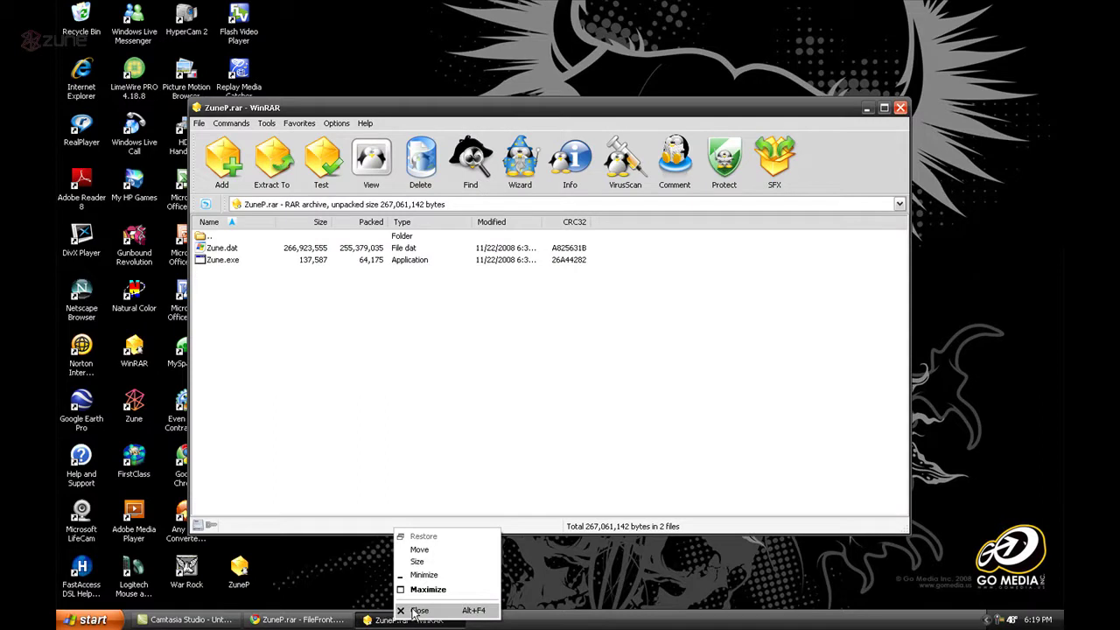
click(419, 610)
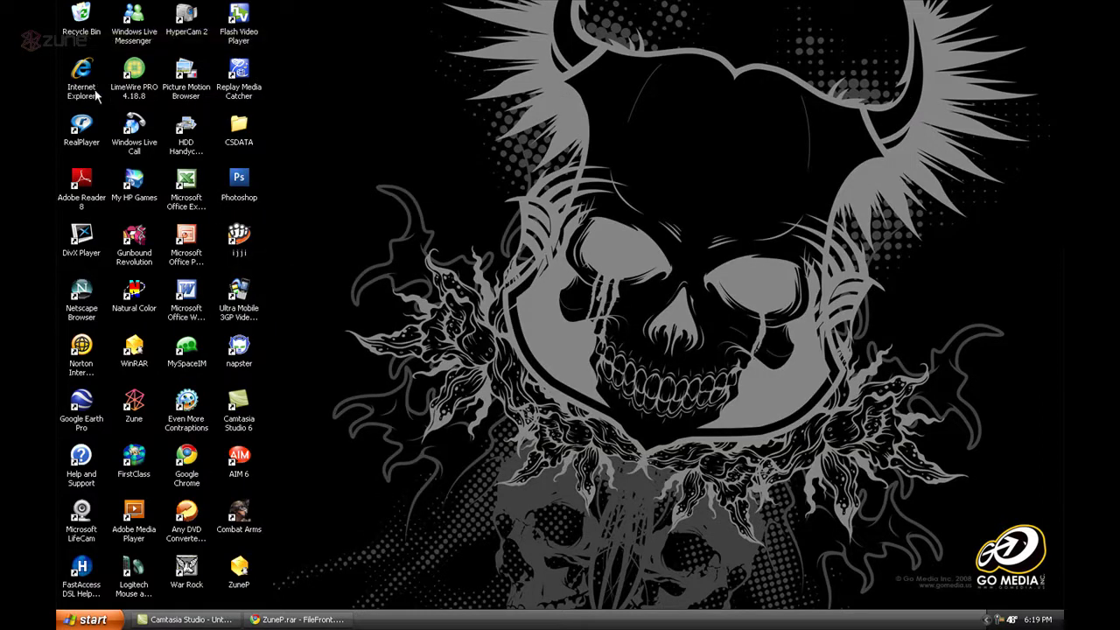
Open Removable Disk (J:) from My Computer
click(92, 618)
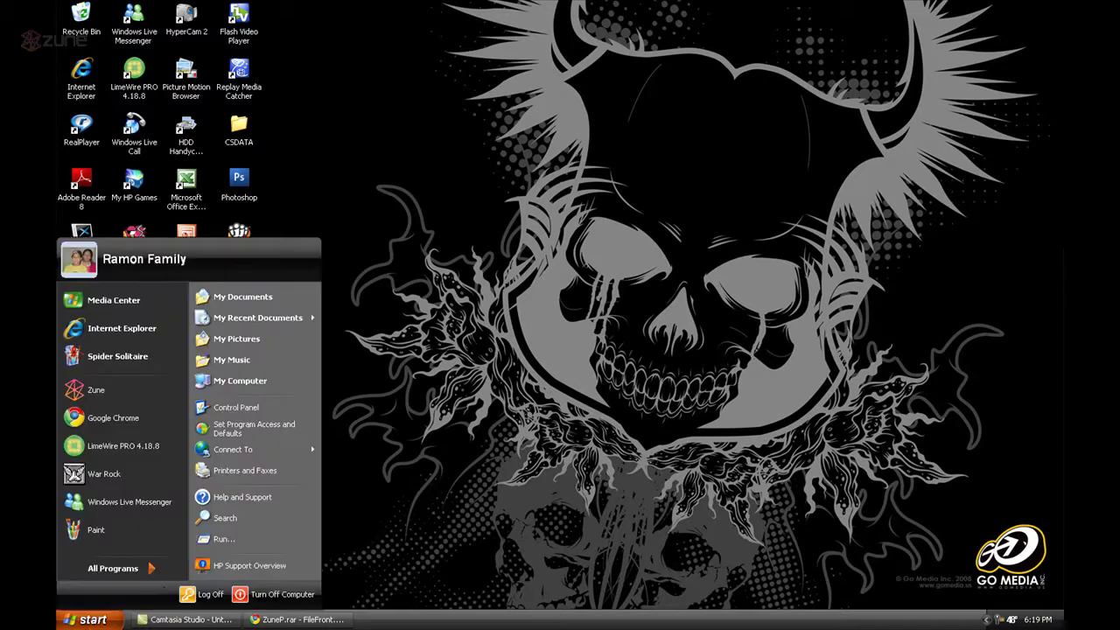
click(253, 381)
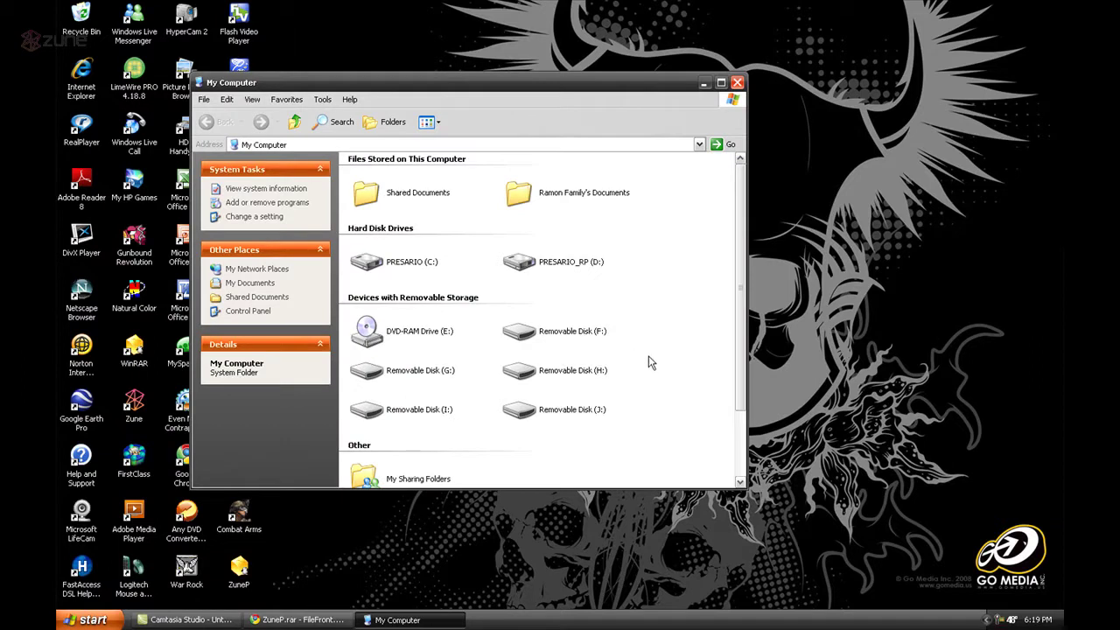
scroll(651, 340, down, 3)
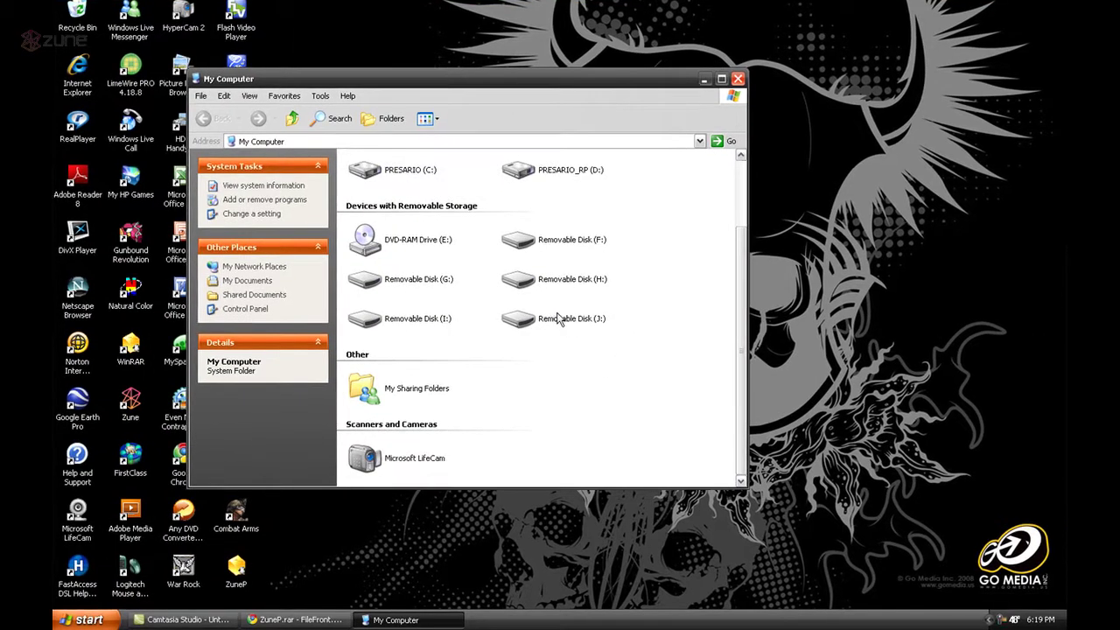
double_click(556, 320)
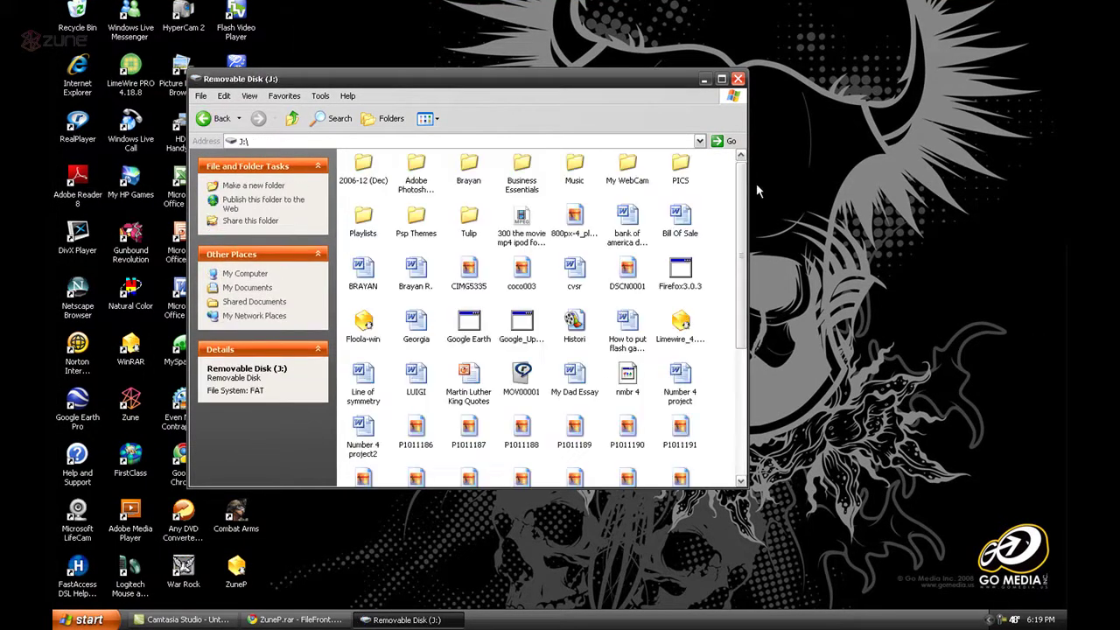
Launch the extracted Zune application at the end of the J: file list and minimize the folder window
scroll(742, 197, down, 1)
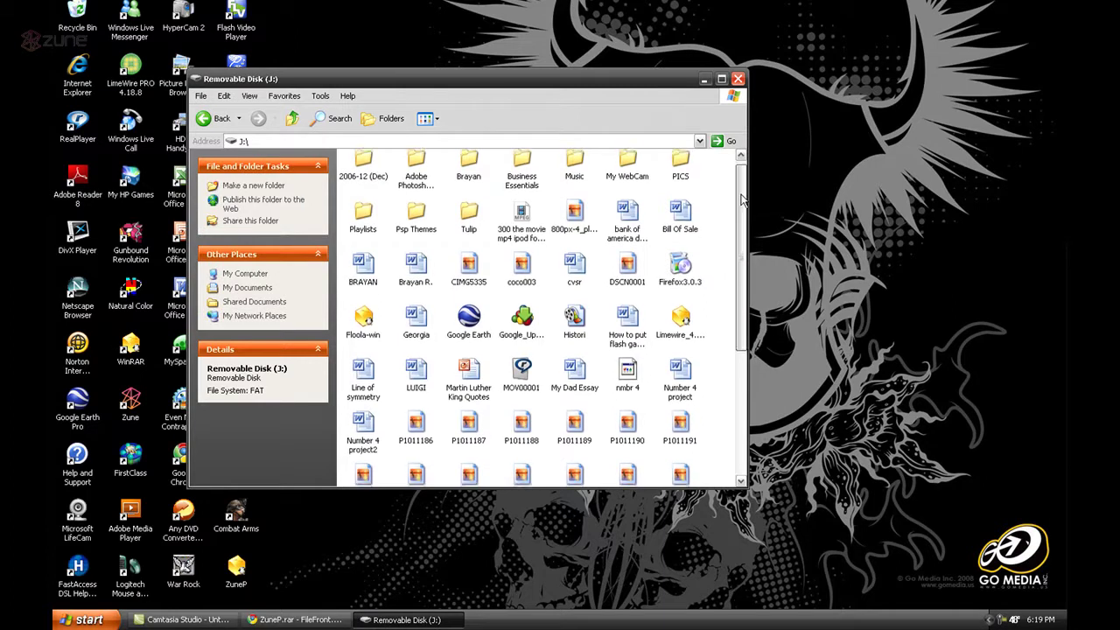
drag(742, 201, 738, 372)
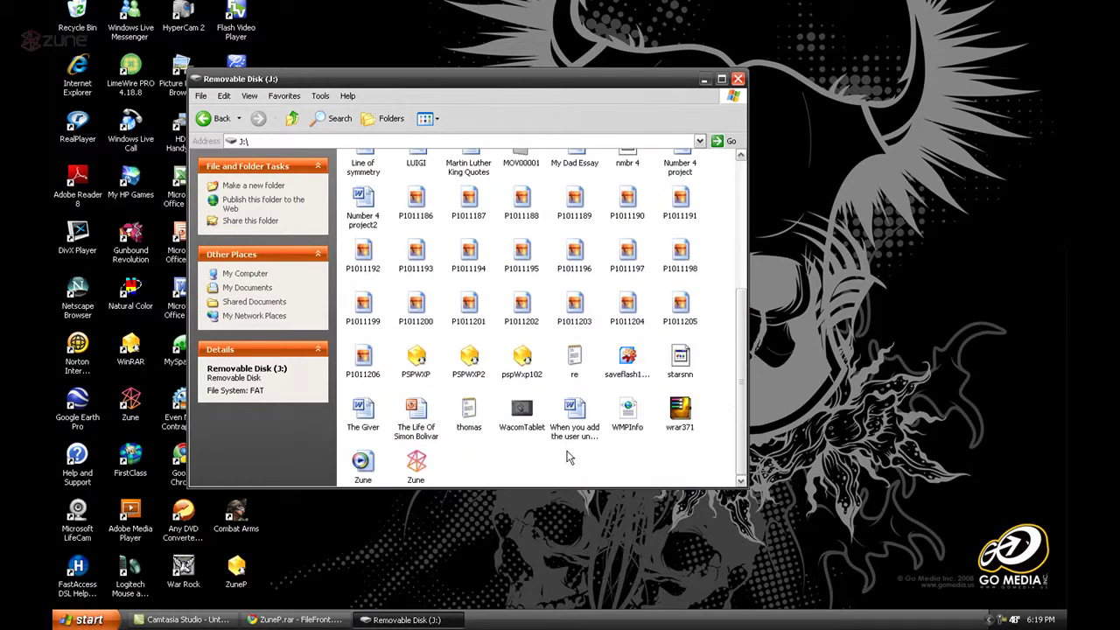
mouse_move(406, 456)
mouse_down()
mouse_move(437, 475)
mouse_move(413, 458)
mouse_move(465, 465)
mouse_move(420, 462)
mouse_up()
double_click(418, 461)
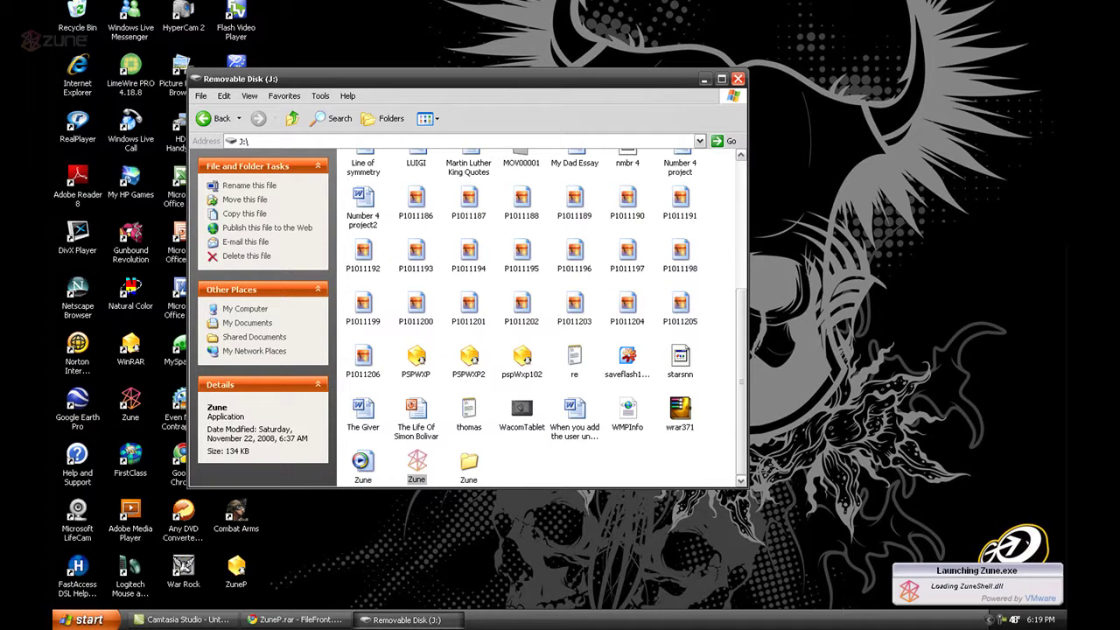
click(406, 619)
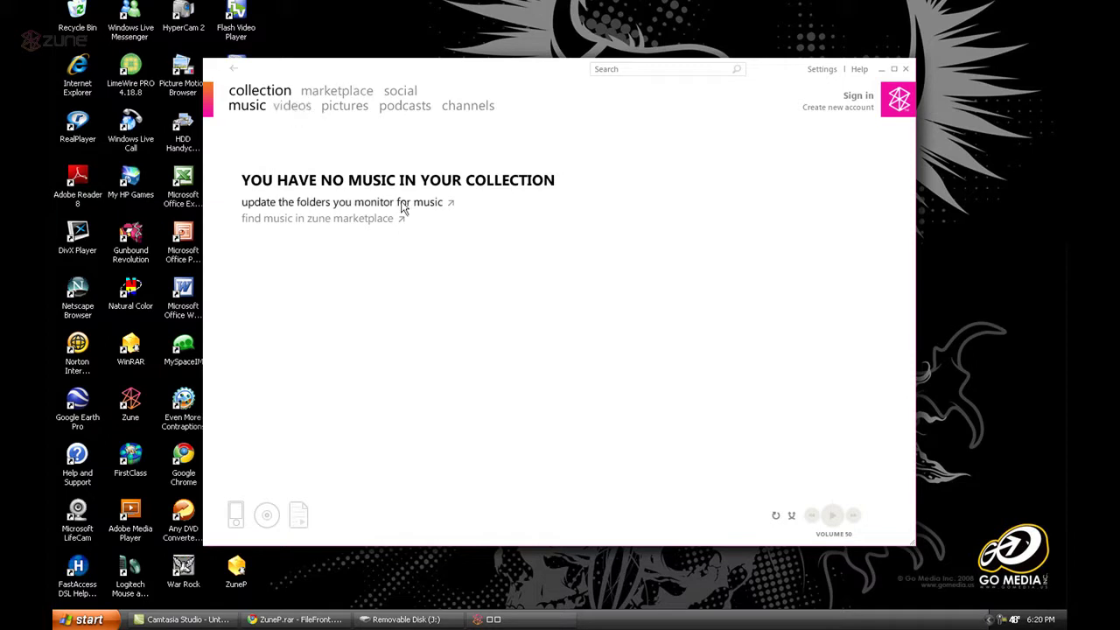
Add "The best of Stratovarius" folder from My Music's Lime Wire Downloads to the monitored music folders and save the settings
click(367, 205)
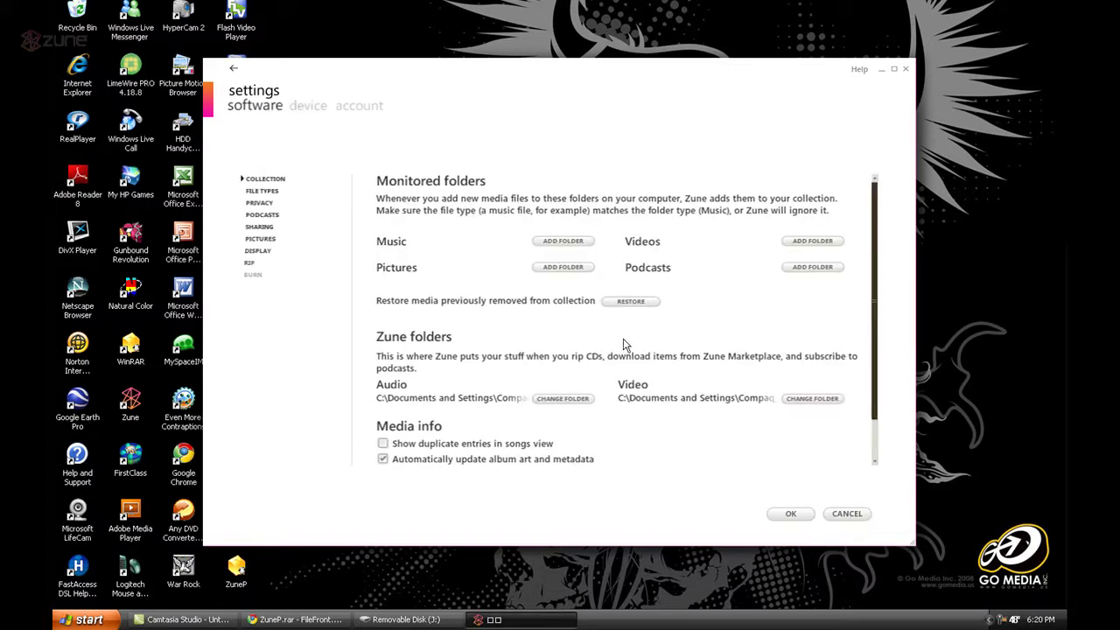
click(565, 242)
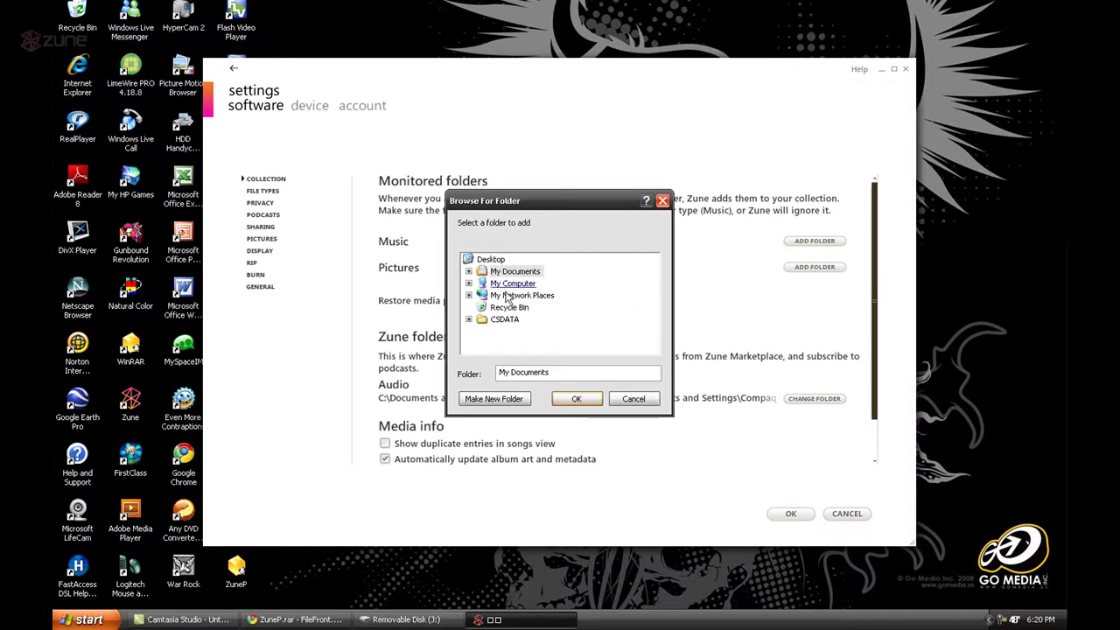
click(469, 271)
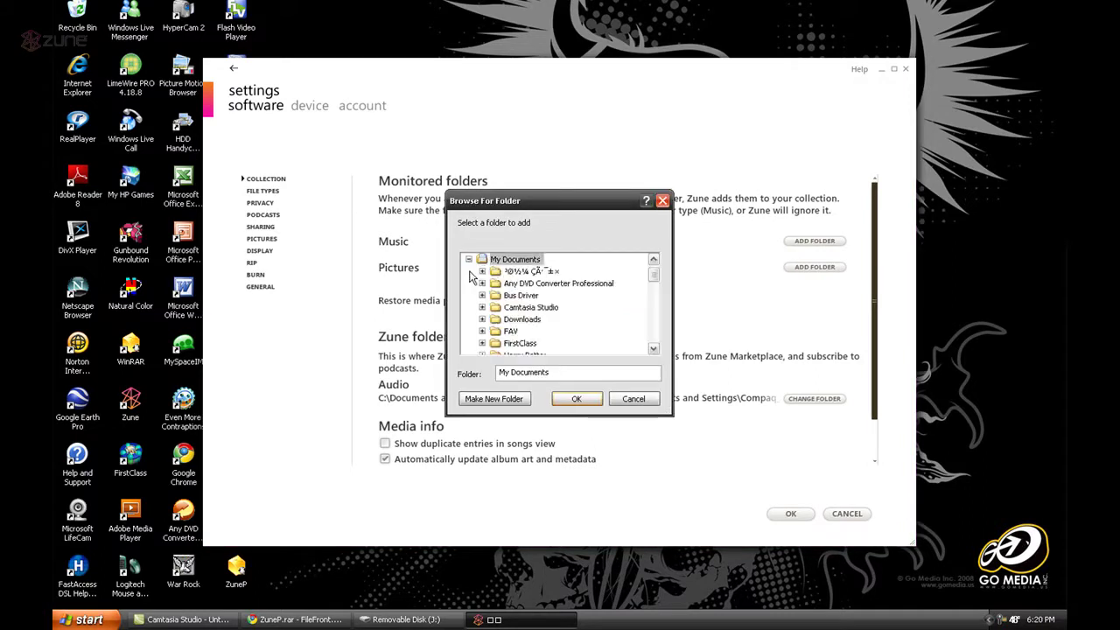
drag(653, 275, 654, 299)
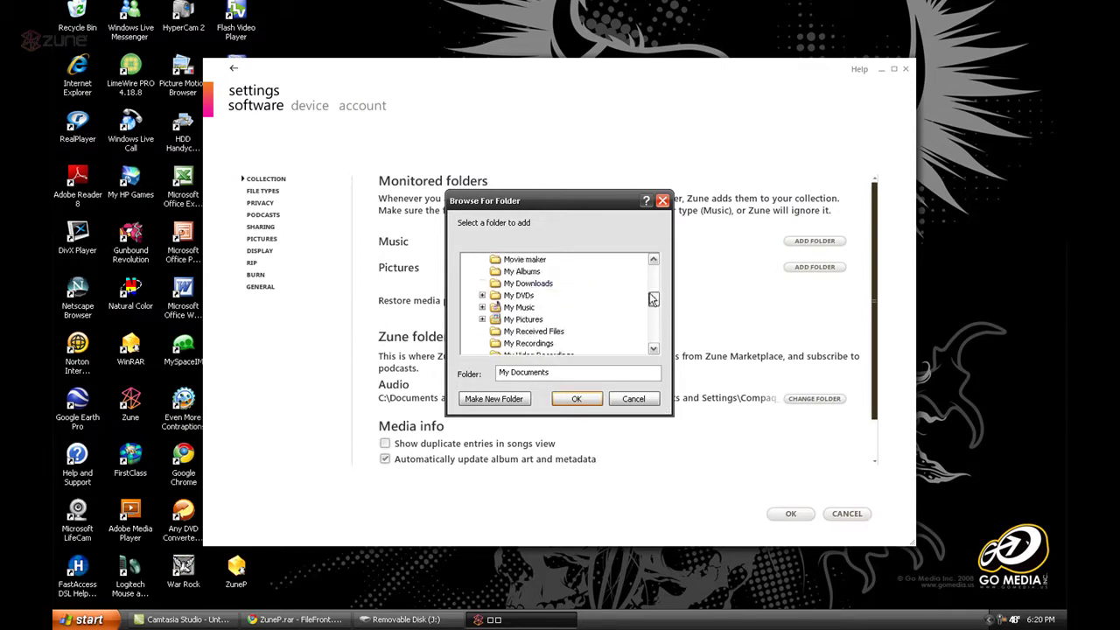
click(482, 319)
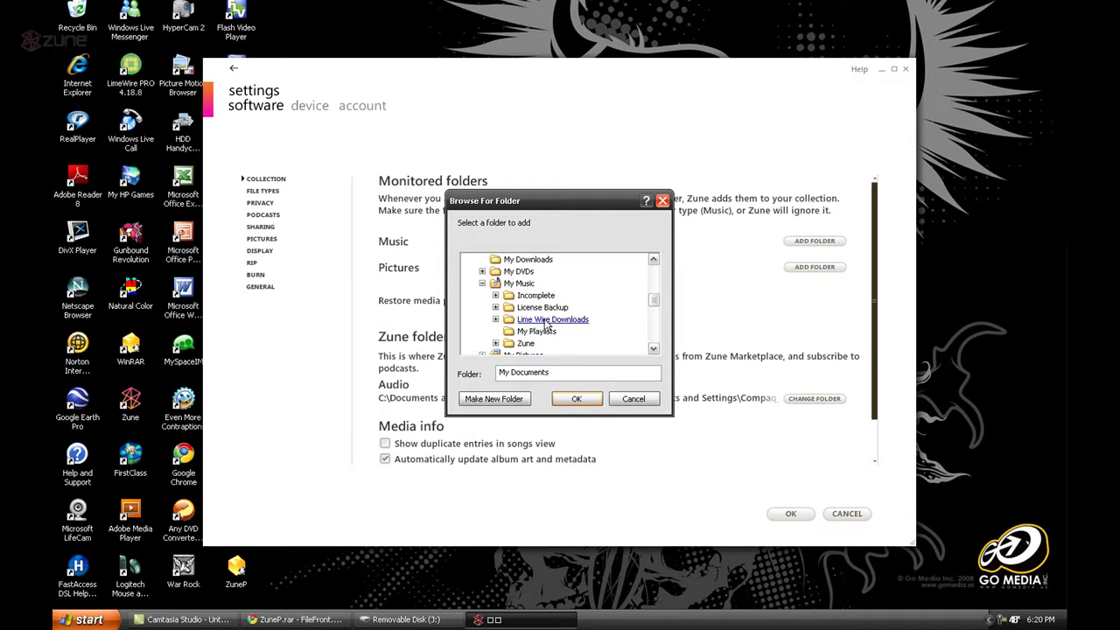
click(495, 319)
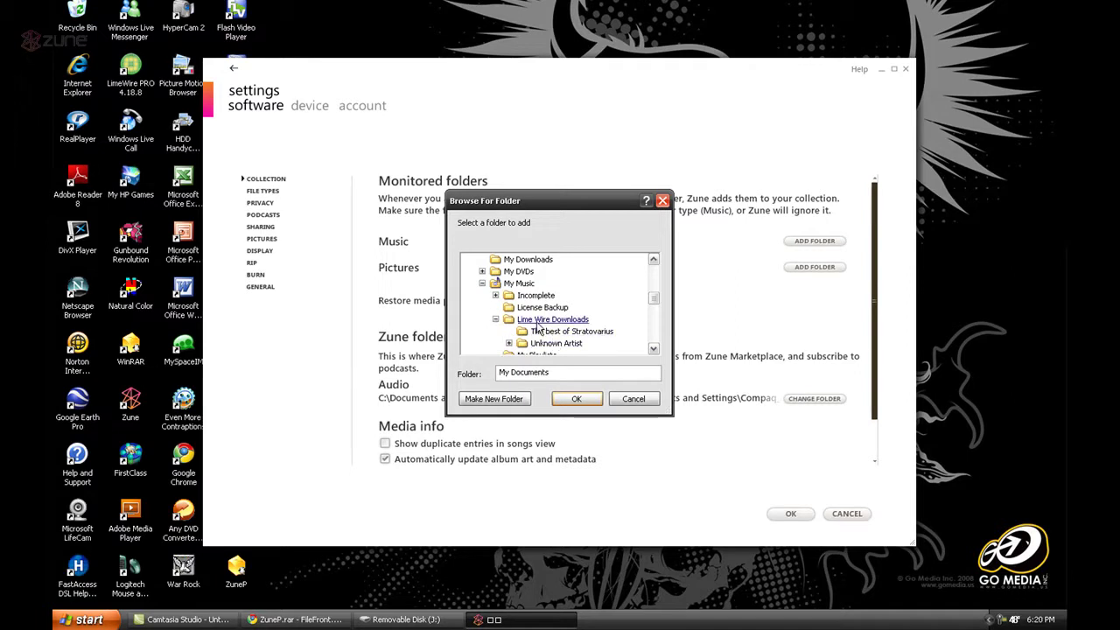
click(535, 333)
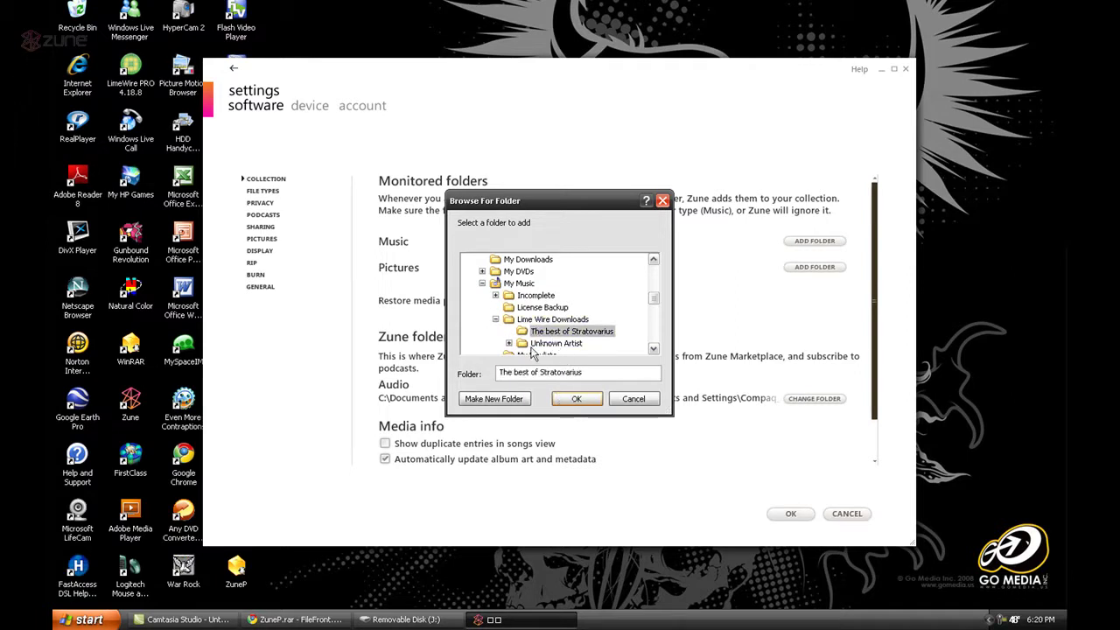
click(564, 401)
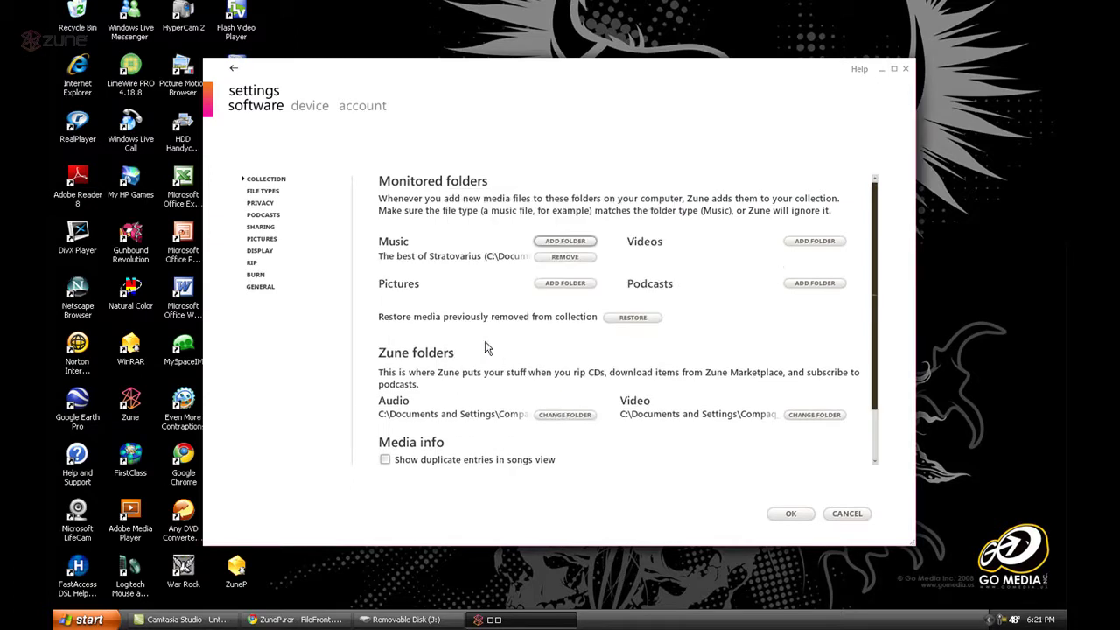
scroll(679, 350, down, 1)
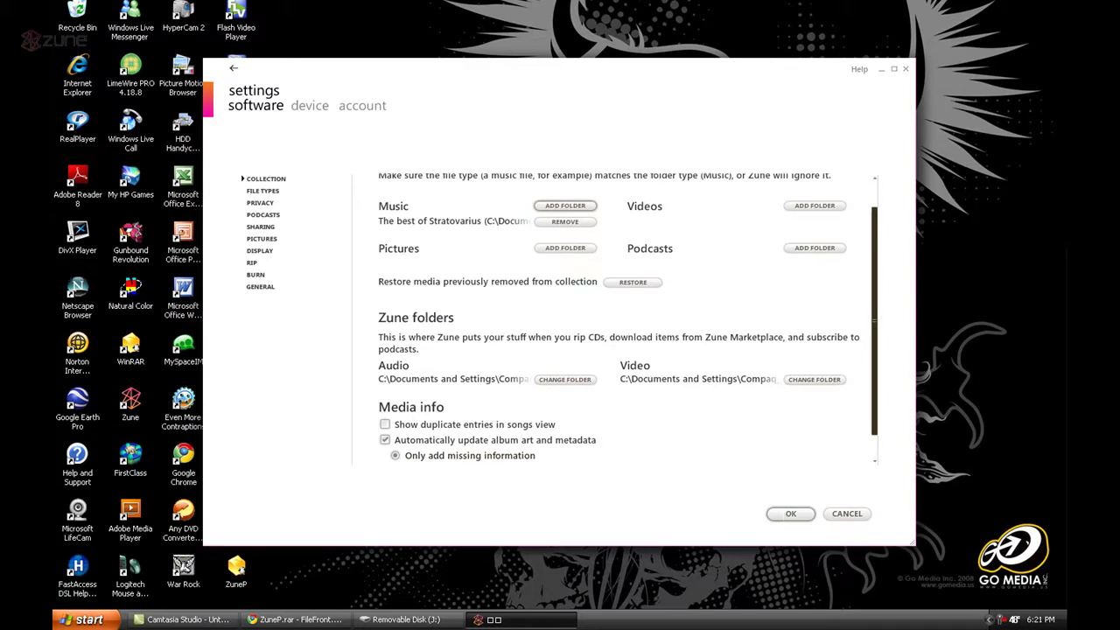
click(790, 514)
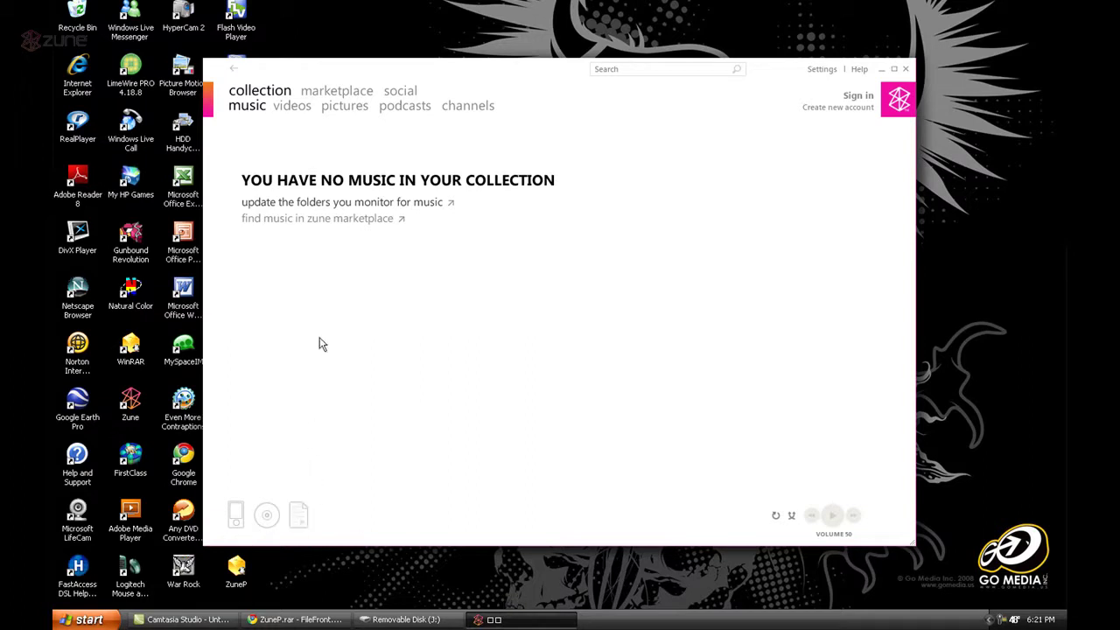
Add the MP3 "La Mente Maestra-05-No Te Vayas (Tony Dize)" from My Music's Lime Wire Downloads folder to the Zune collection and bring up Zune
click(88, 620)
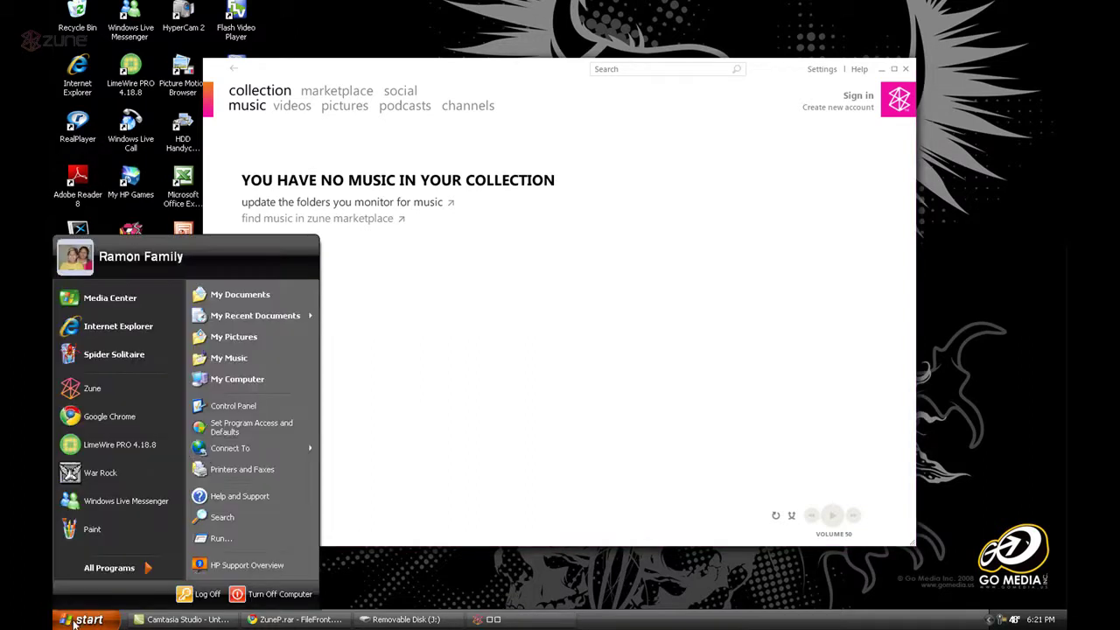
click(233, 359)
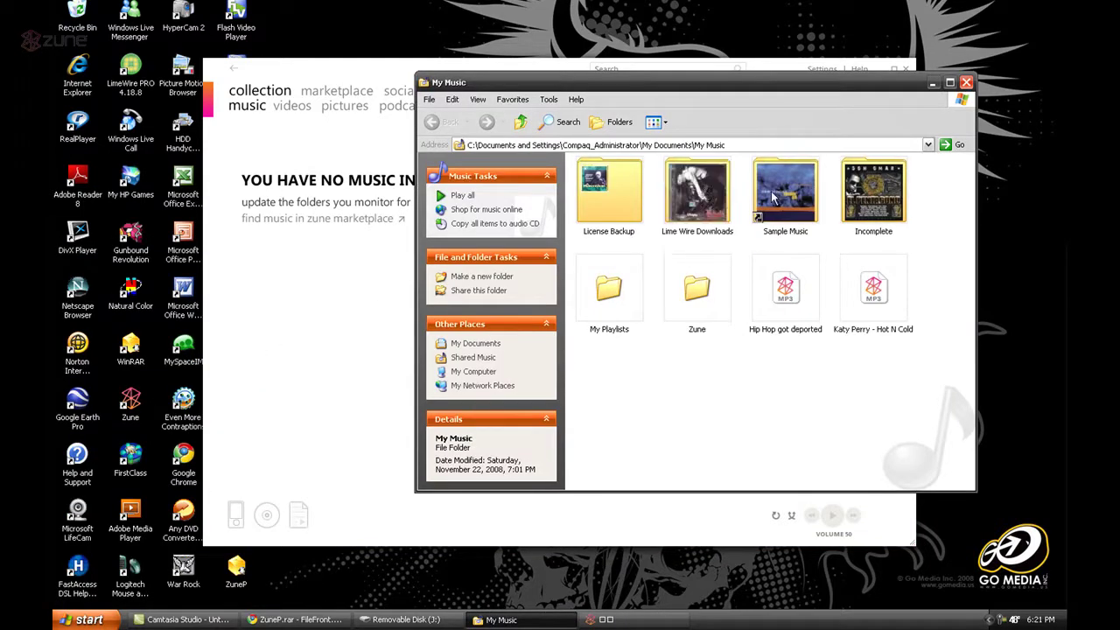
double_click(700, 194)
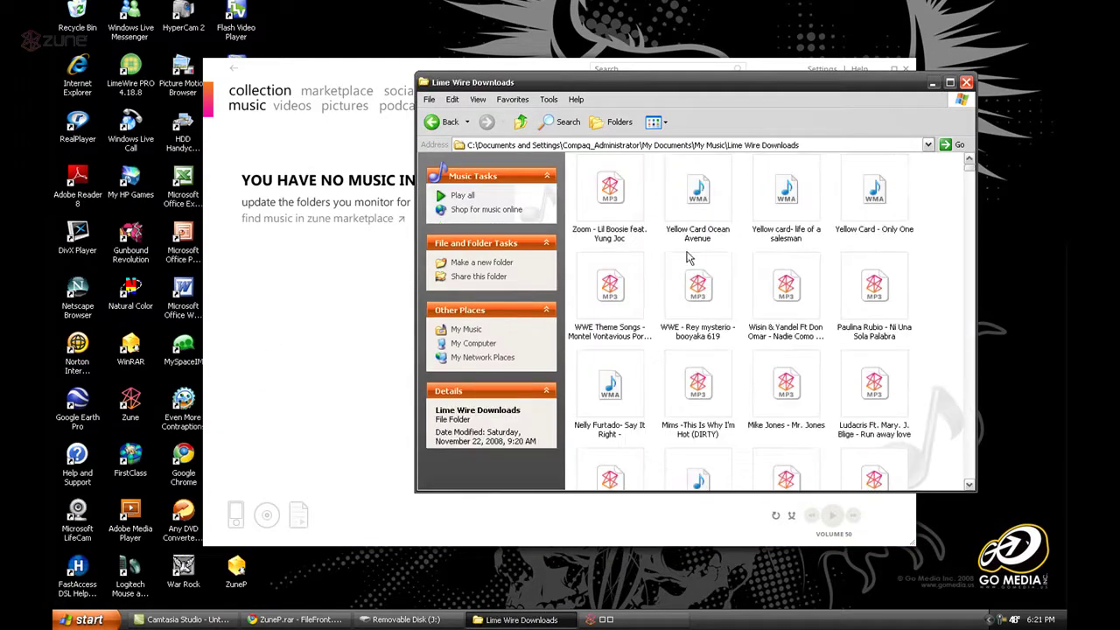
drag(971, 175, 968, 487)
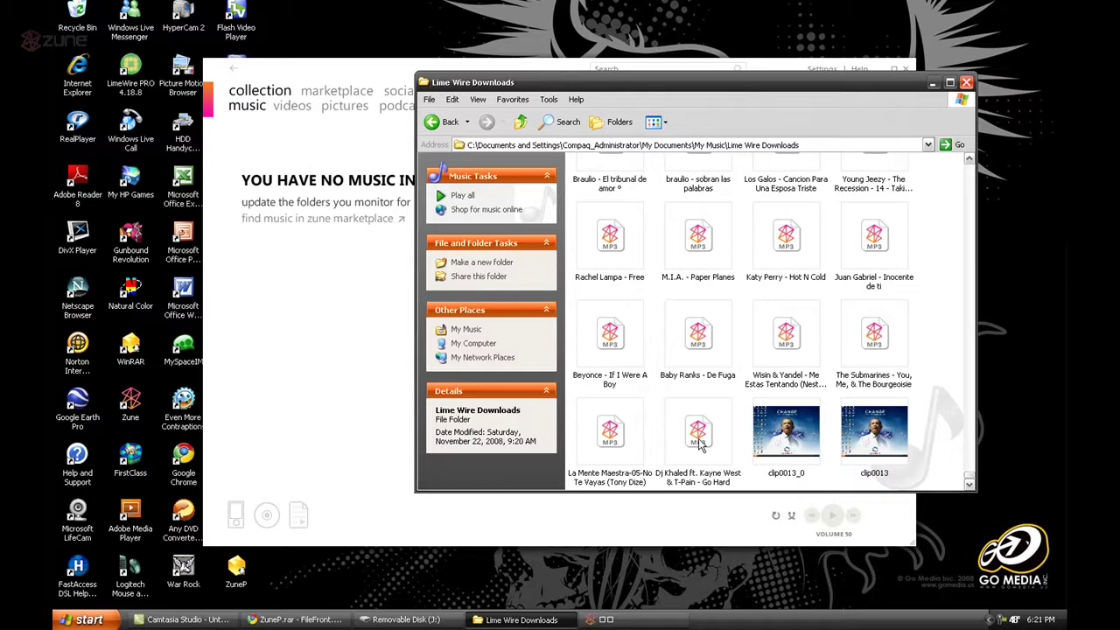
click(604, 433)
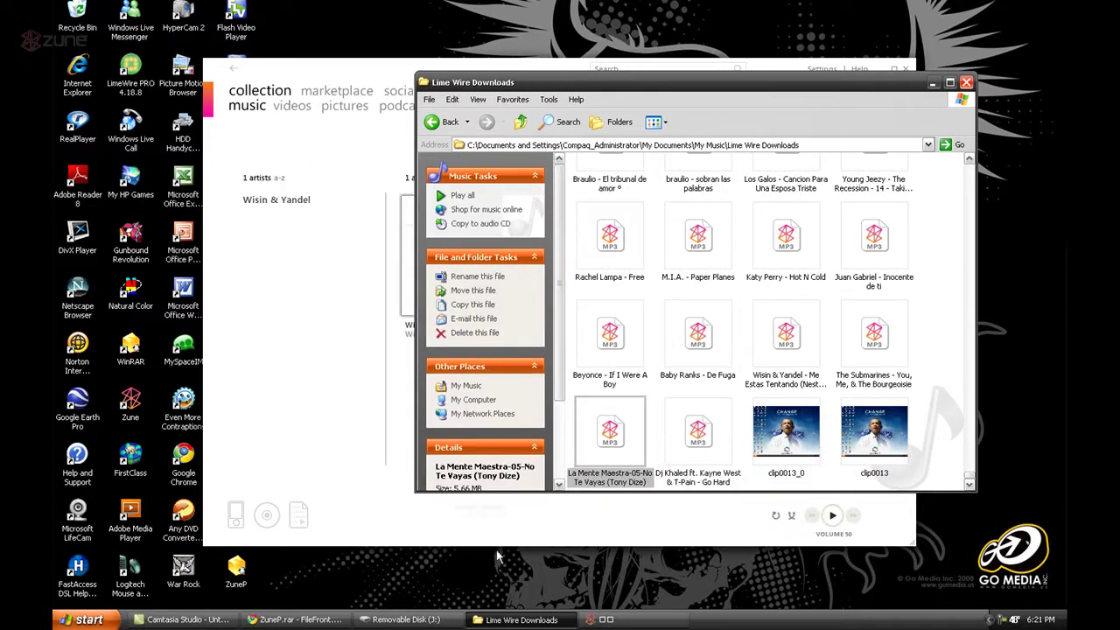
click(503, 622)
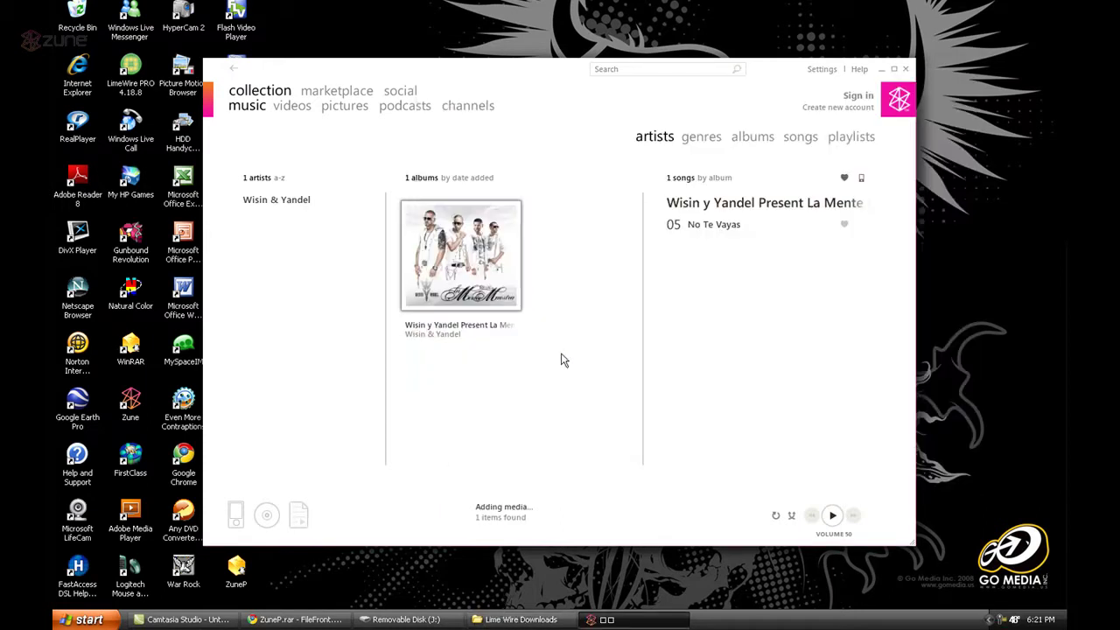